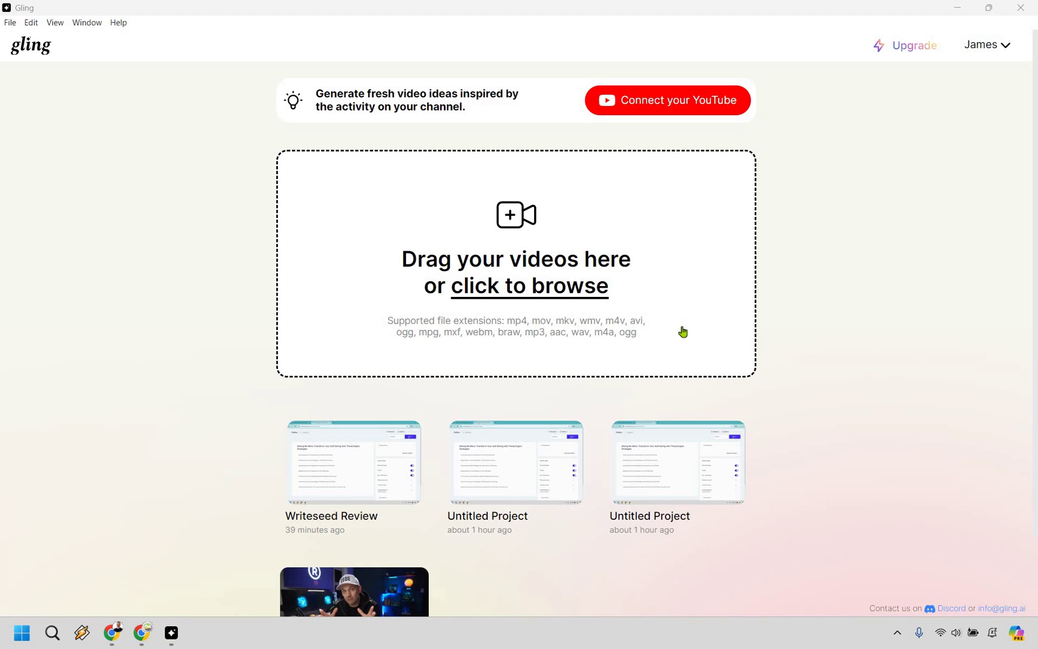
Create a new project from Gling Pricing Demo.mp4 and title it 'Gling Pricing'
{"action": "left_click", "coordinate": [539, 291]}
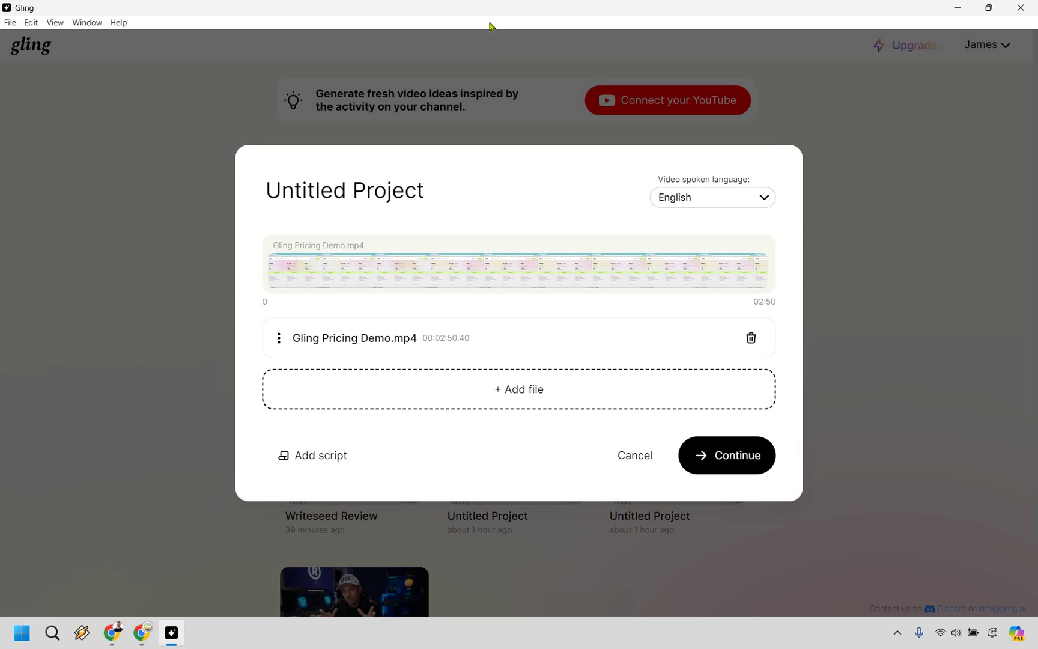
{"action": "triple_click", "coordinate": [340, 193]}
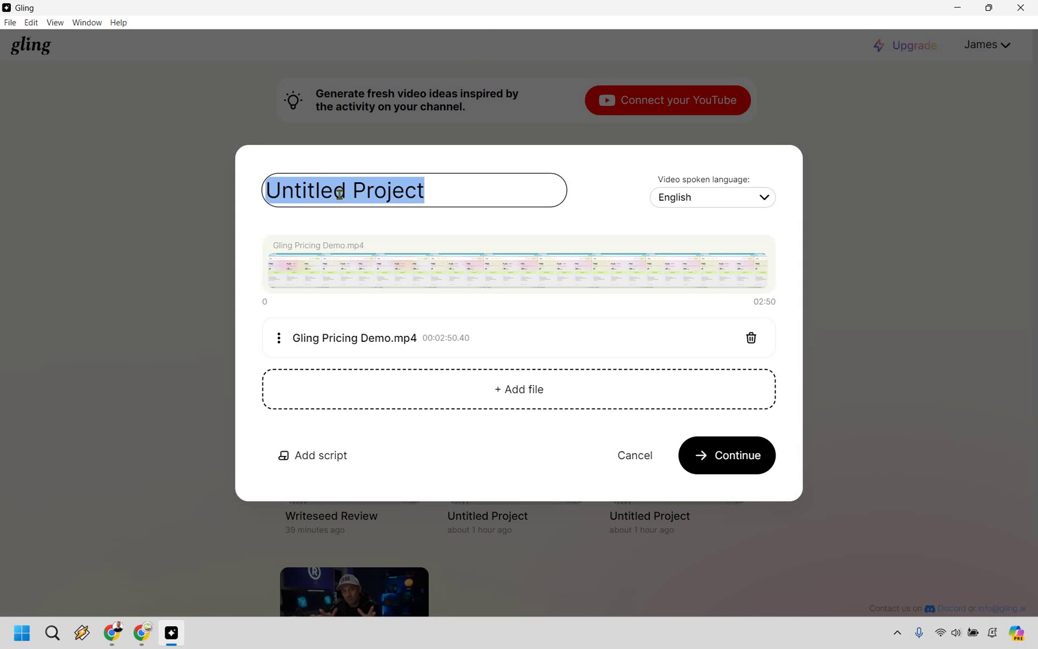
{"action": "type", "text": "Gling "}
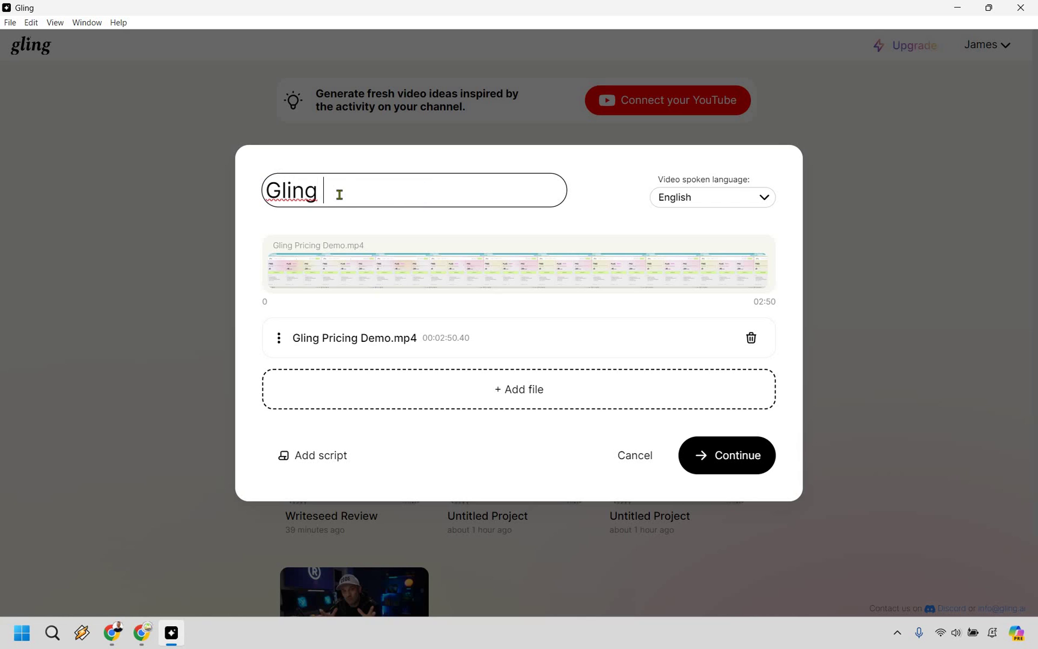
{"action": "type", "text": "Pricing"}
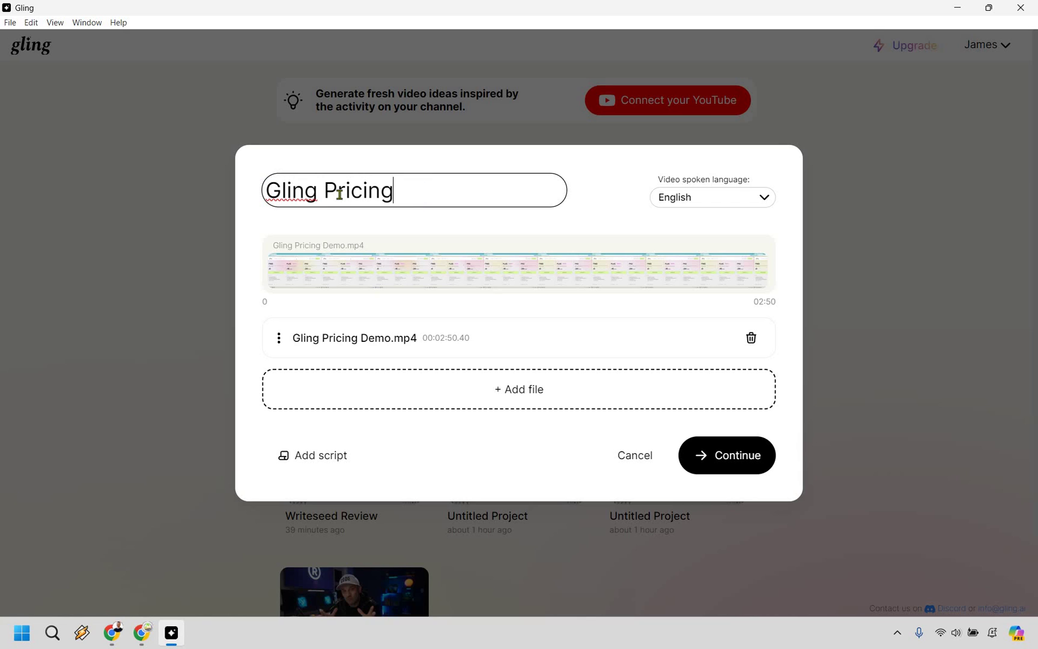
{"action": "left_click", "coordinate": [614, 212]}
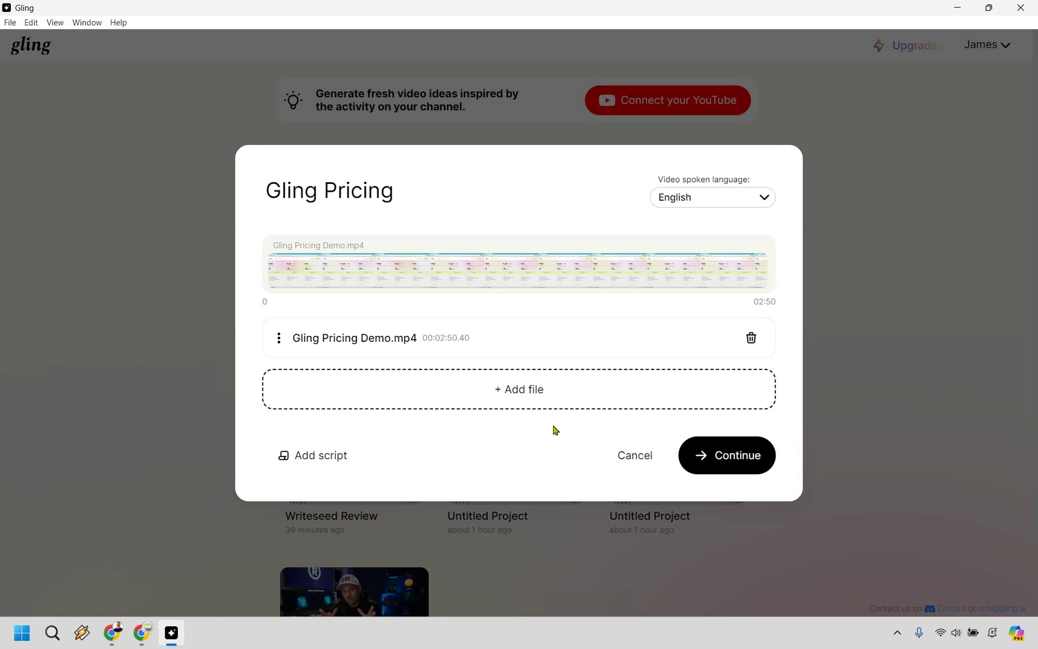
Continue to the Enhance your video options with Cut silences and Cut bad takes checked
{"action": "left_click", "coordinate": [742, 466]}
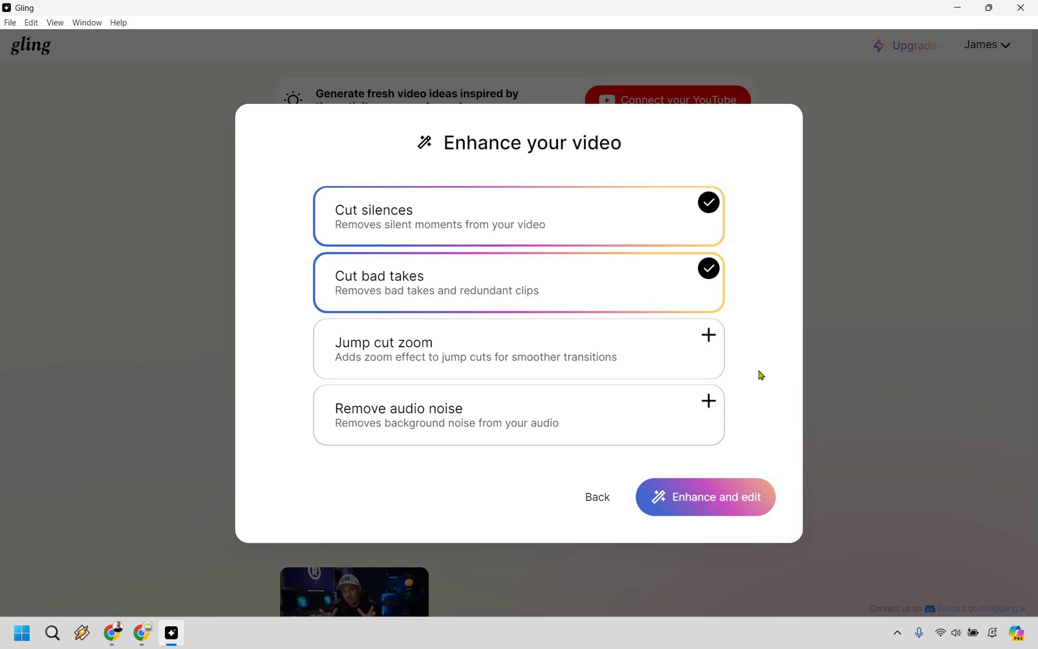
Launch Enhance and edit to transcribe the video and cut its silences and bad takes
{"action": "left_click", "coordinate": [736, 500]}
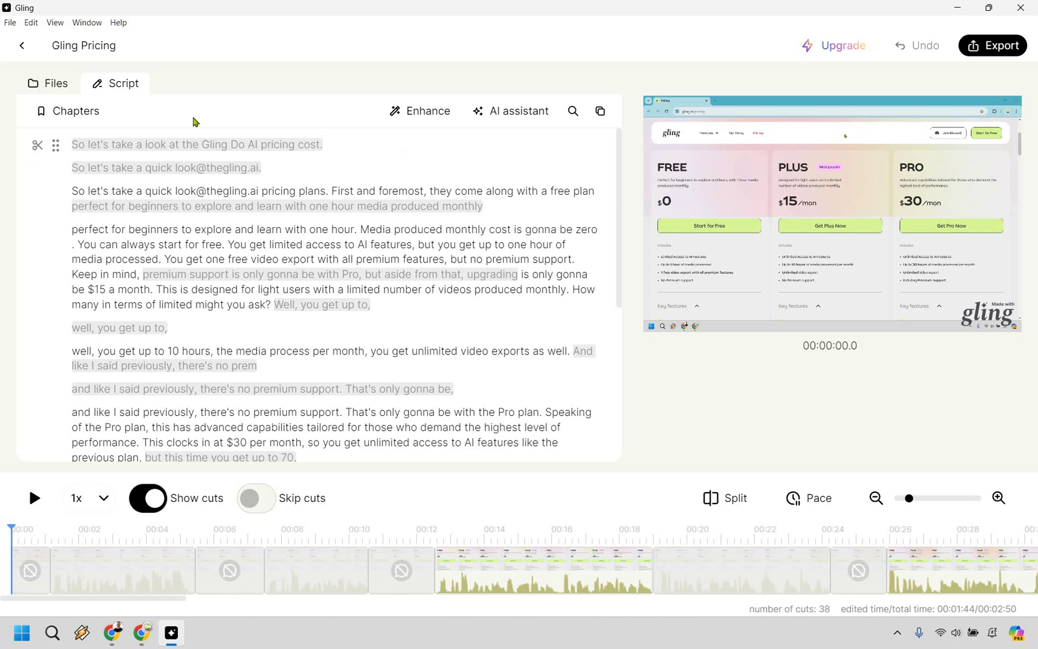
Scroll through the edited transcript, cut from 00:02:50 to 00:01:44, and return toward the top
{"action": "left_click", "coordinate": [119, 206]}
{"action": "scroll", "coordinate": [174, 276], "scroll_direction": "down", "scroll_amount": 1}
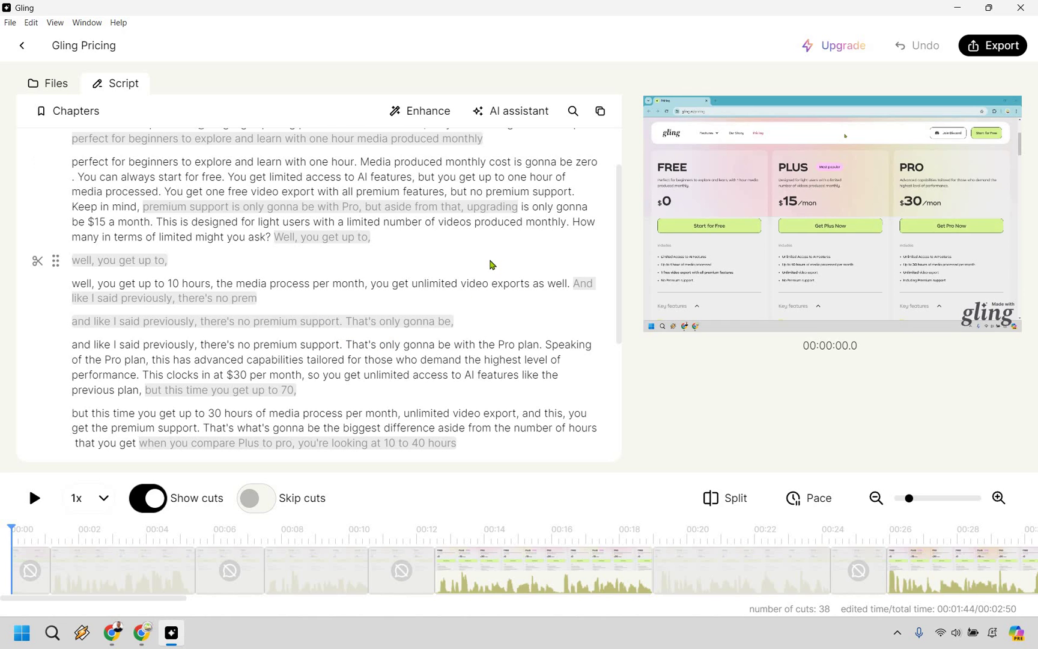
{"action": "scroll", "coordinate": [431, 288], "scroll_direction": "down", "scroll_amount": 1}
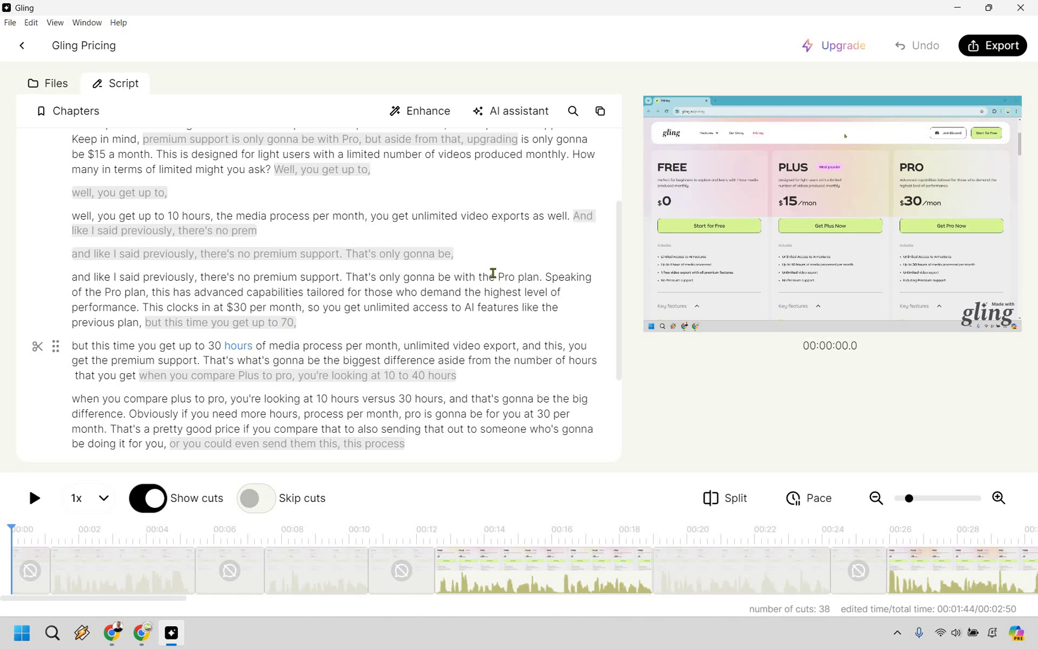
{"action": "scroll", "coordinate": [492, 273], "scroll_direction": "down", "scroll_amount": 5}
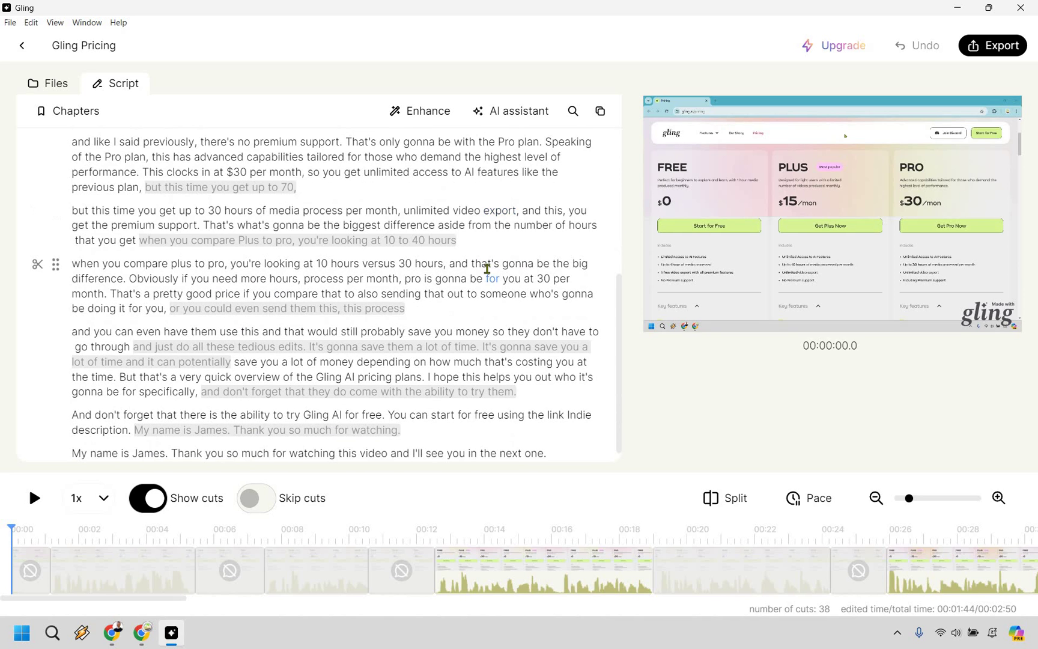
{"action": "scroll", "coordinate": [486, 267], "scroll_direction": "down", "scroll_amount": 1}
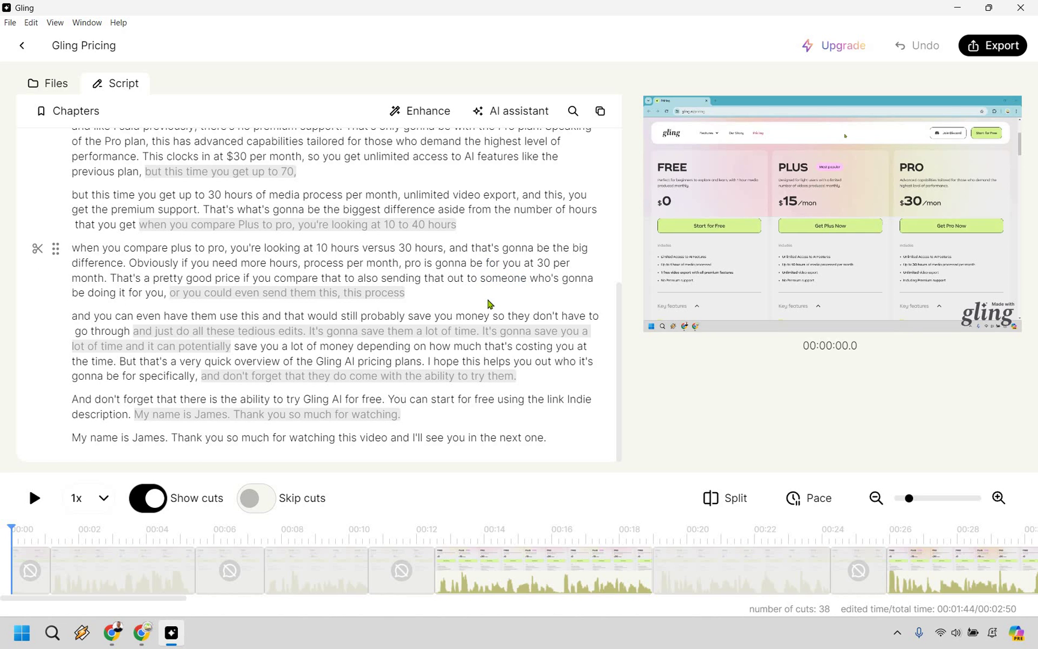
{"action": "scroll", "coordinate": [488, 304], "scroll_direction": "up", "scroll_amount": 10}
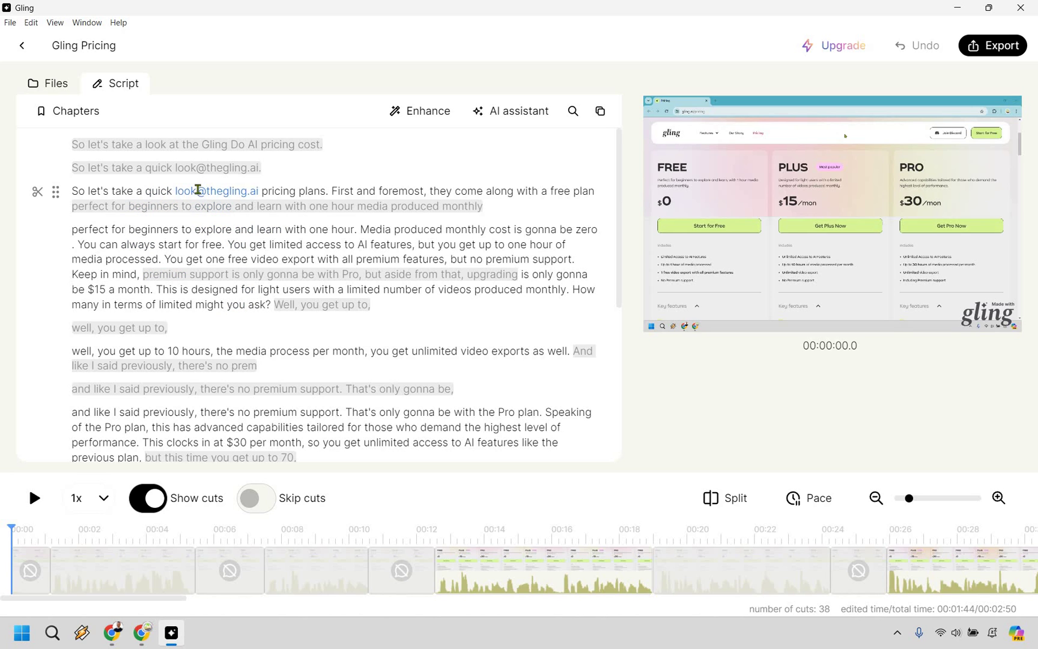
Correct the garbled opening words to read 'look at the Gling.ai'
{"action": "left_click_drag", "start_coordinate": [198, 190], "coordinate": [259, 192]}
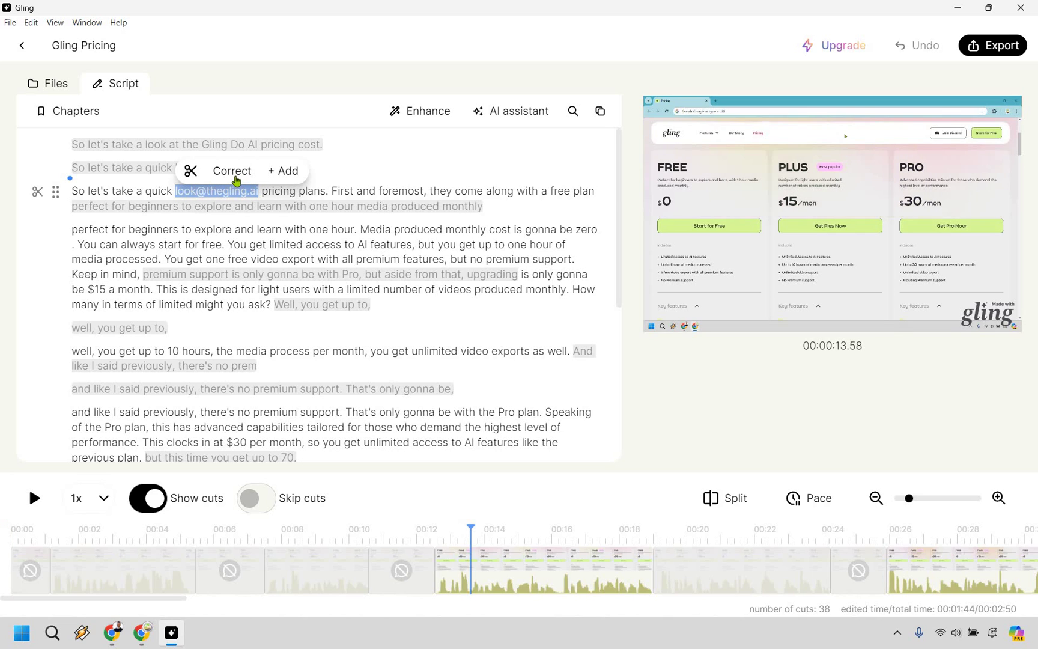
{"action": "key", "text": "shift+c"}
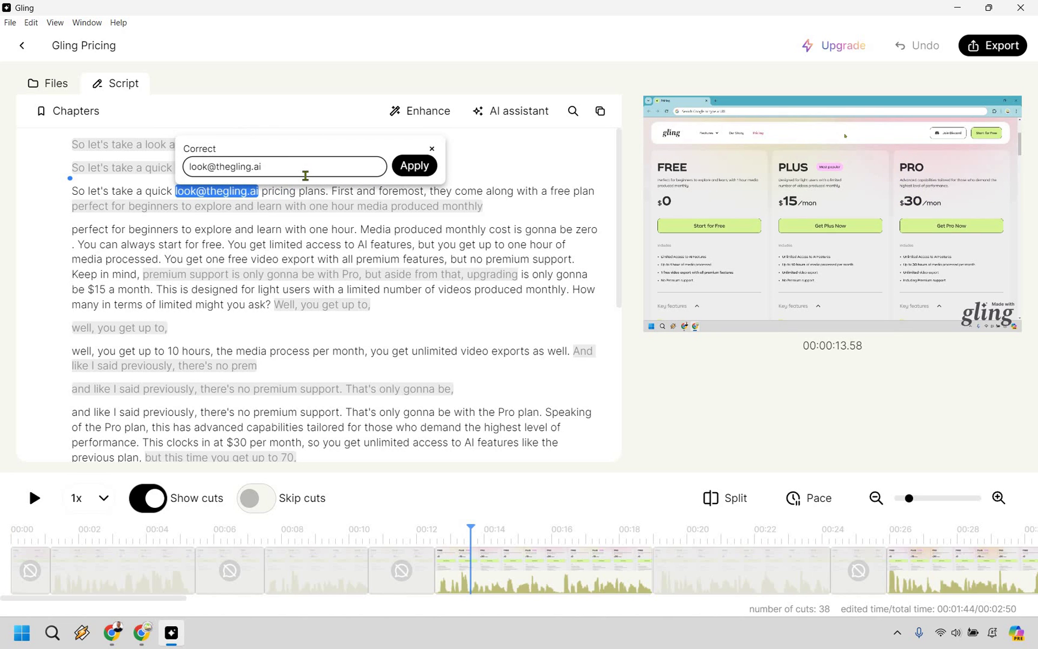
{"action": "key", "text": "ctrl+a"}
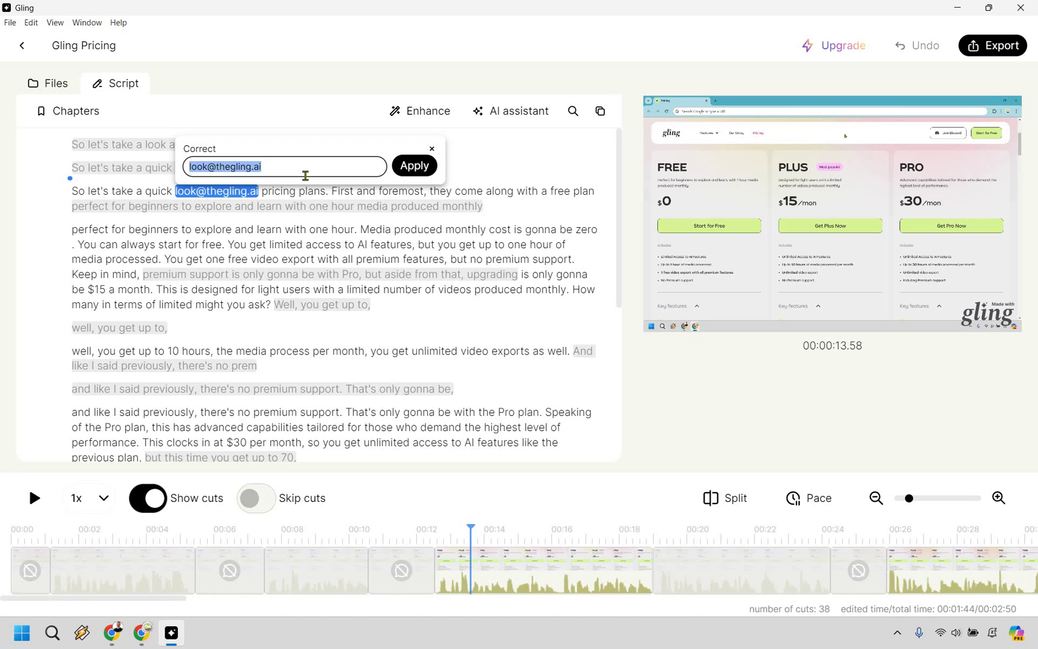
{"action": "type", "text": "look at the "}
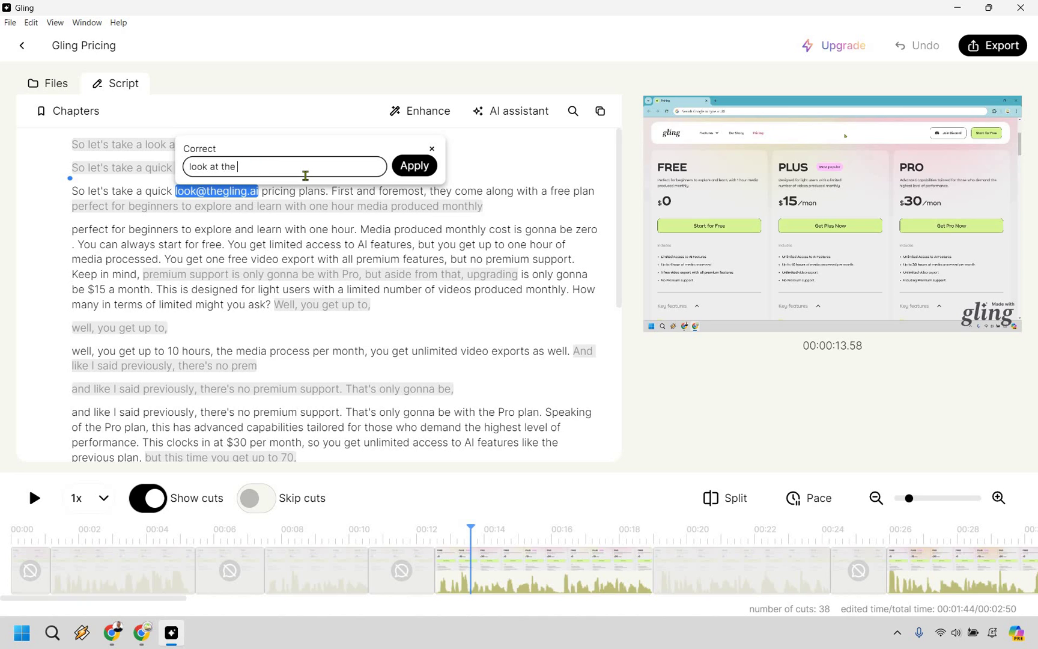
{"action": "type", "text": "Gling.ai"}
{"action": "left_click", "coordinate": [411, 166]}
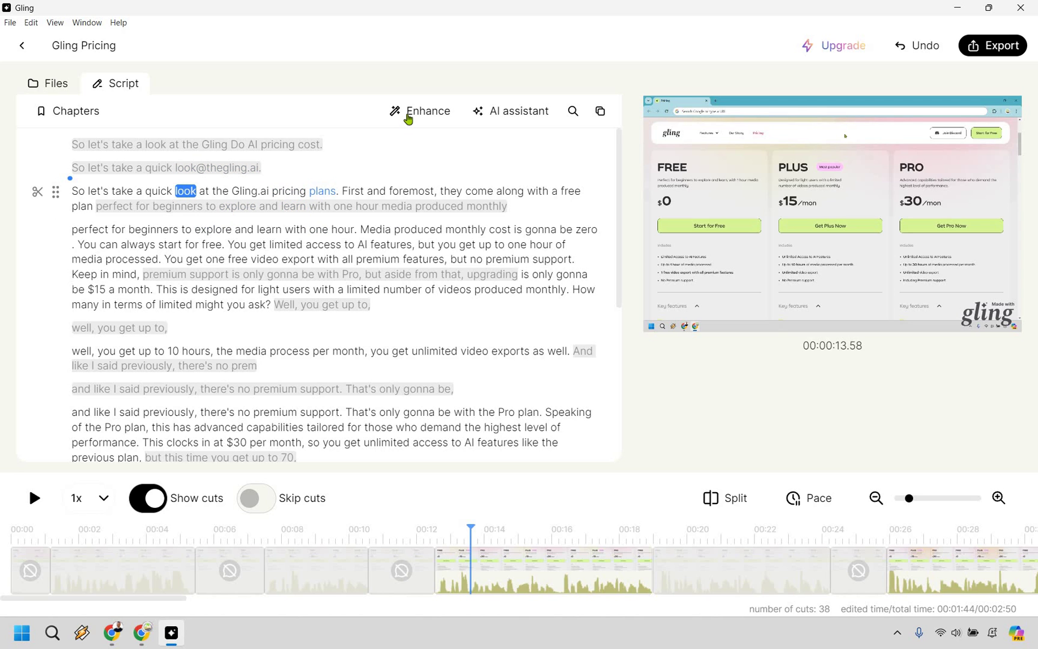
Turn on Smart captions and move playback to the word Gling.ai
{"action": "left_click", "coordinate": [407, 117]}
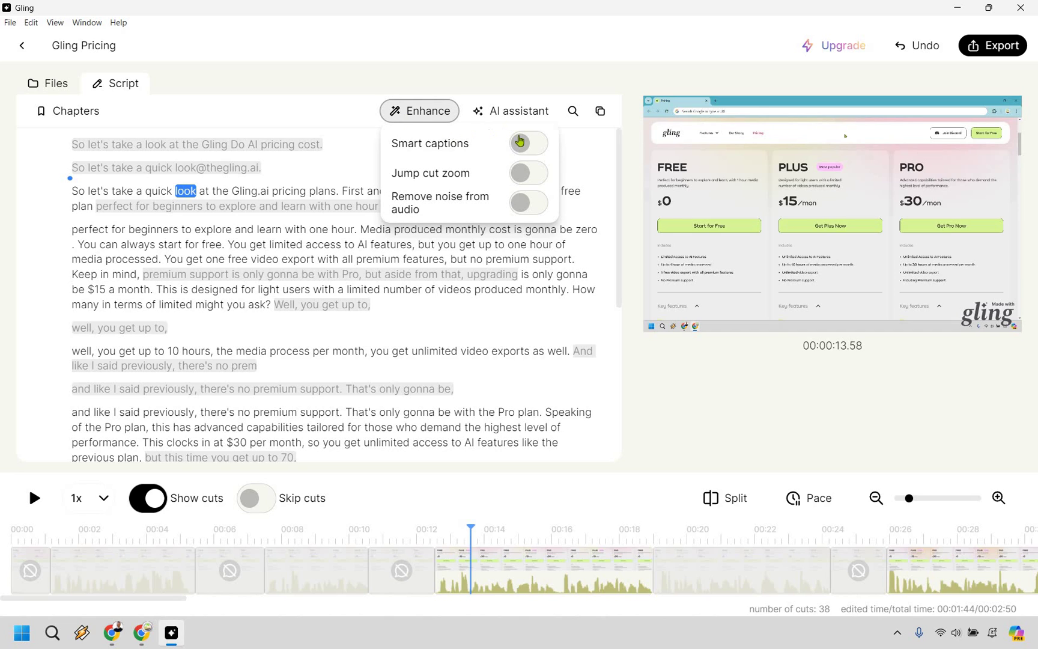
{"action": "left_click", "coordinate": [530, 143]}
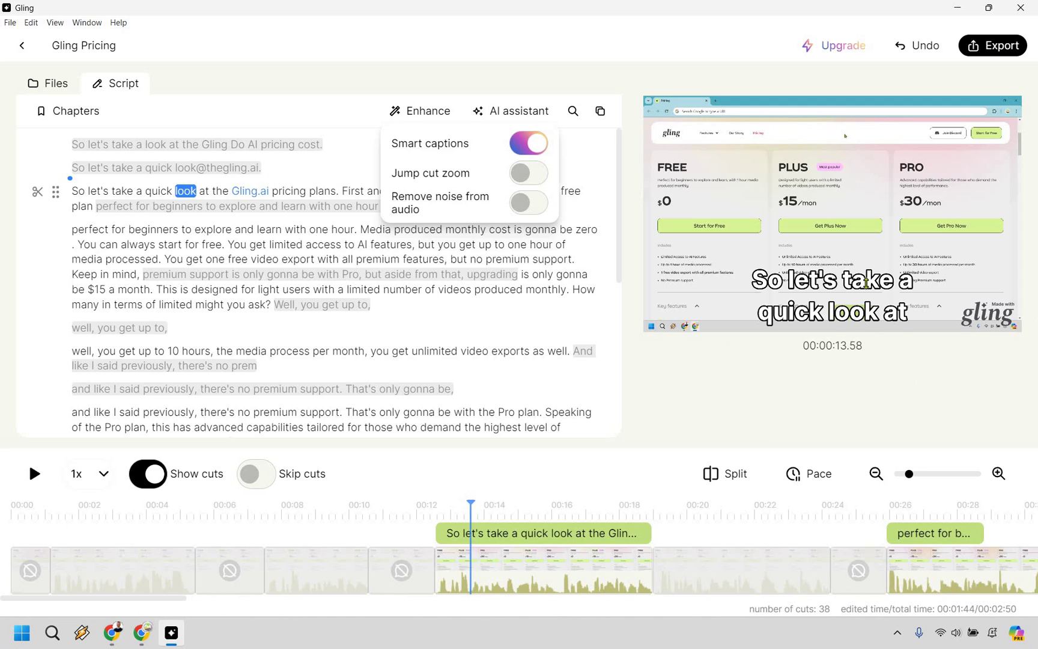
{"action": "left_click", "coordinate": [248, 190]}
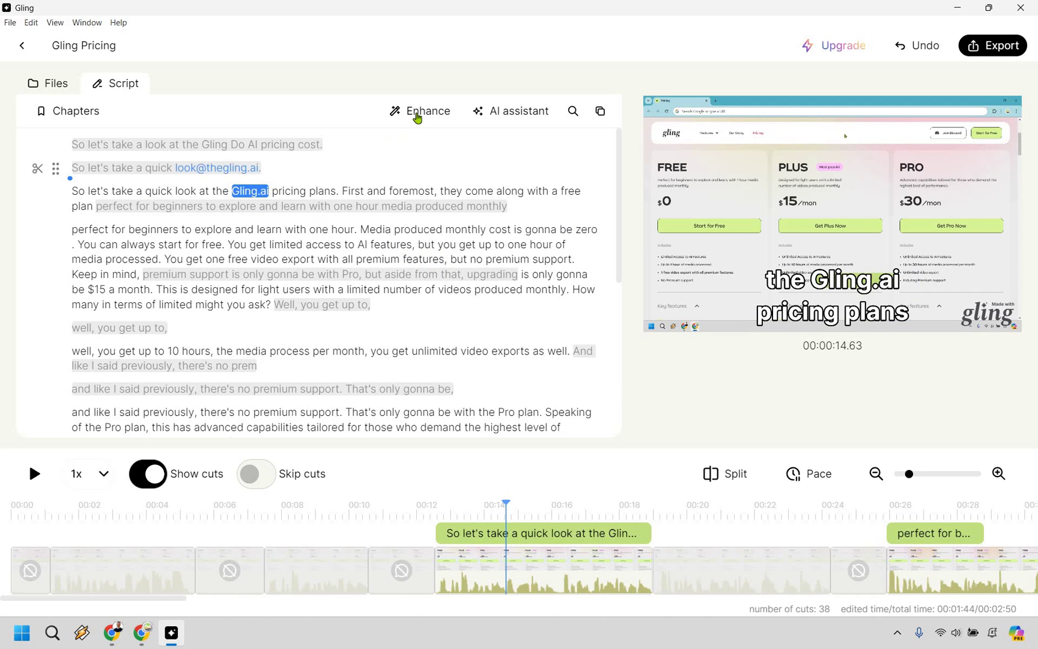
Try Jump cut zoom and Remove noise from audio, switching both back off
{"action": "left_click", "coordinate": [421, 111]}
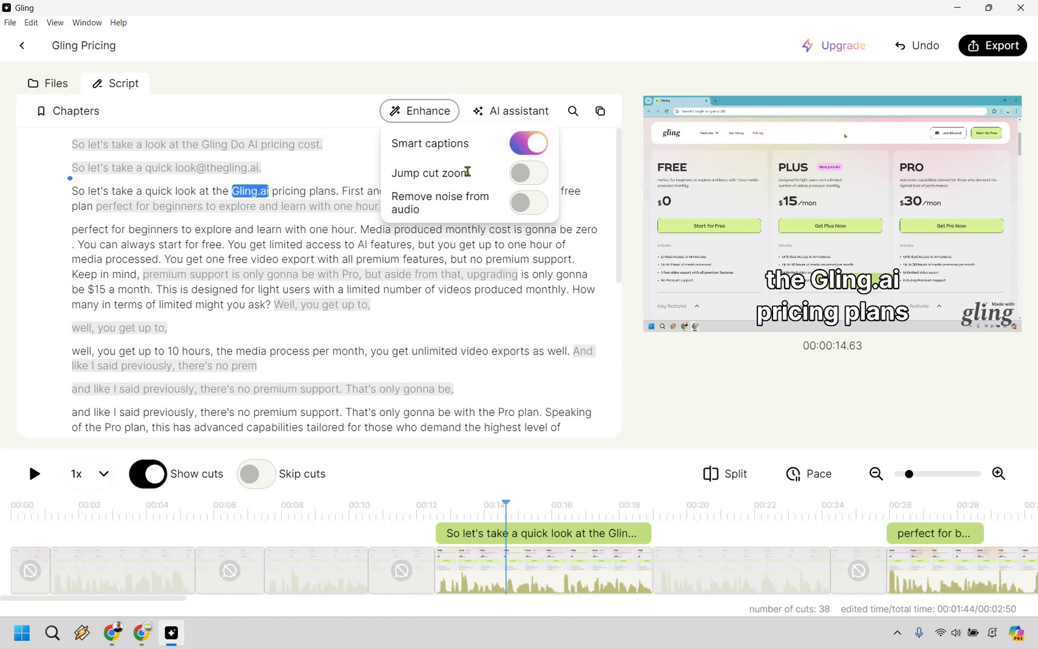
{"action": "left_click", "coordinate": [528, 172]}
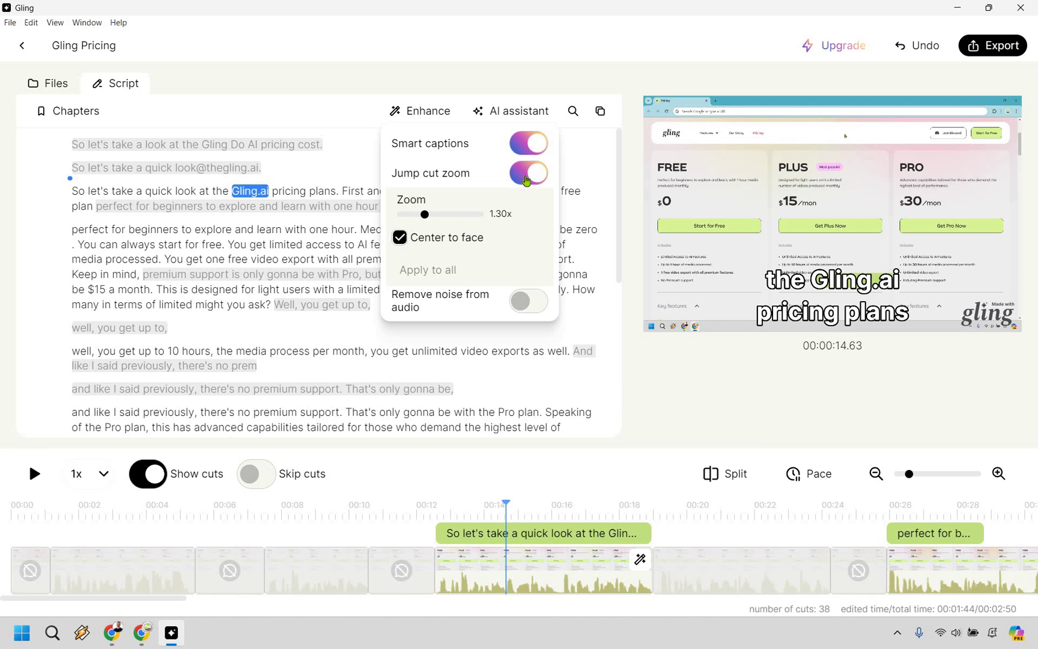
{"action": "left_click", "coordinate": [525, 175]}
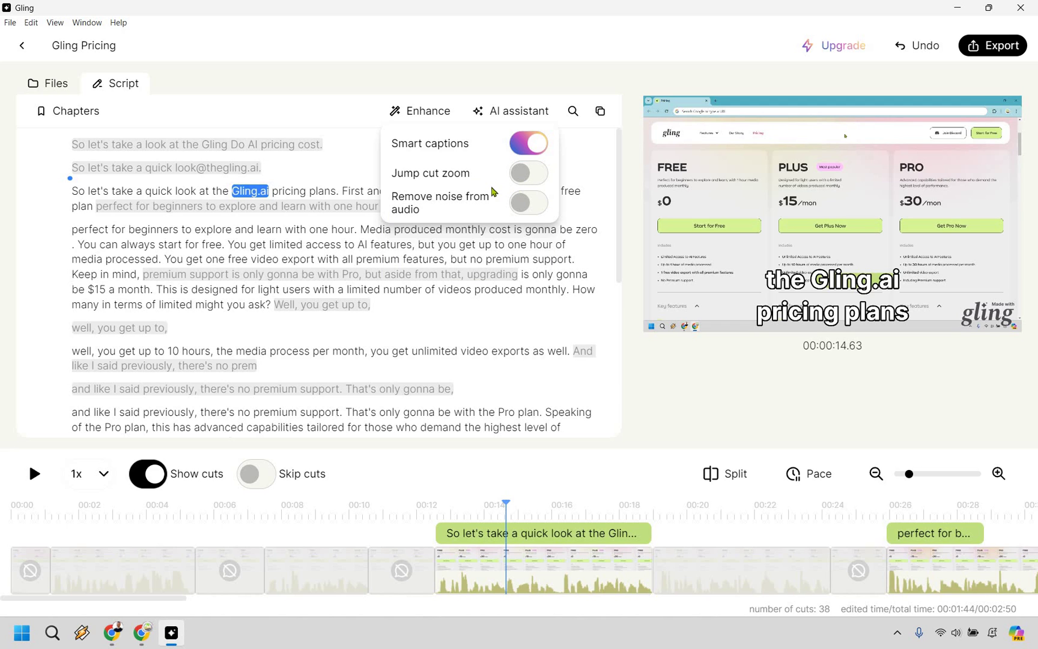
{"action": "left_click", "coordinate": [532, 205]}
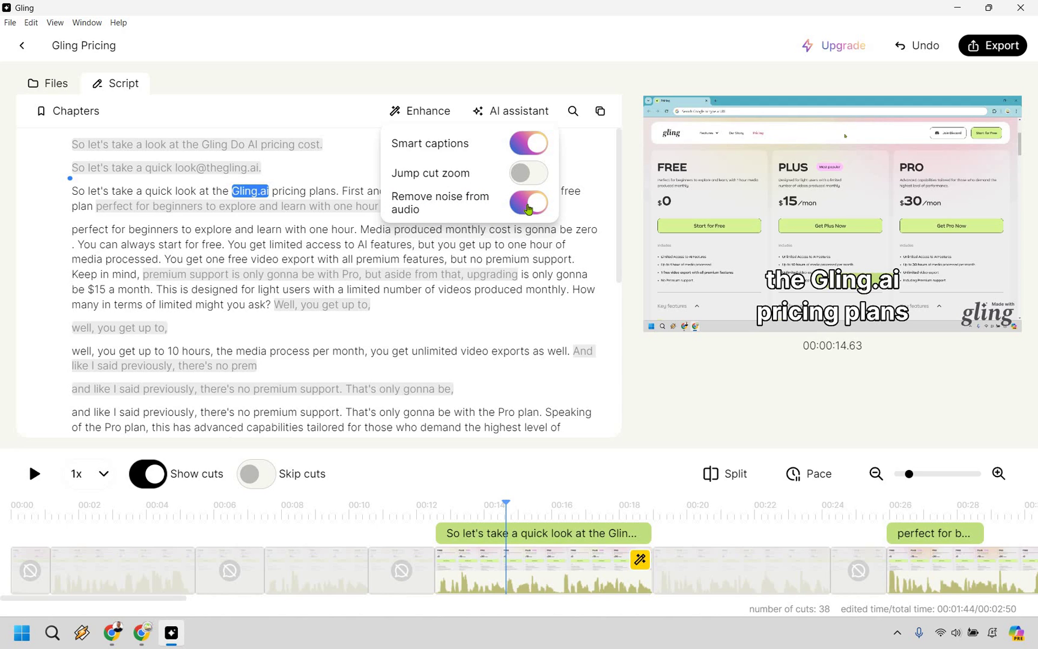
{"action": "left_click", "coordinate": [527, 208]}
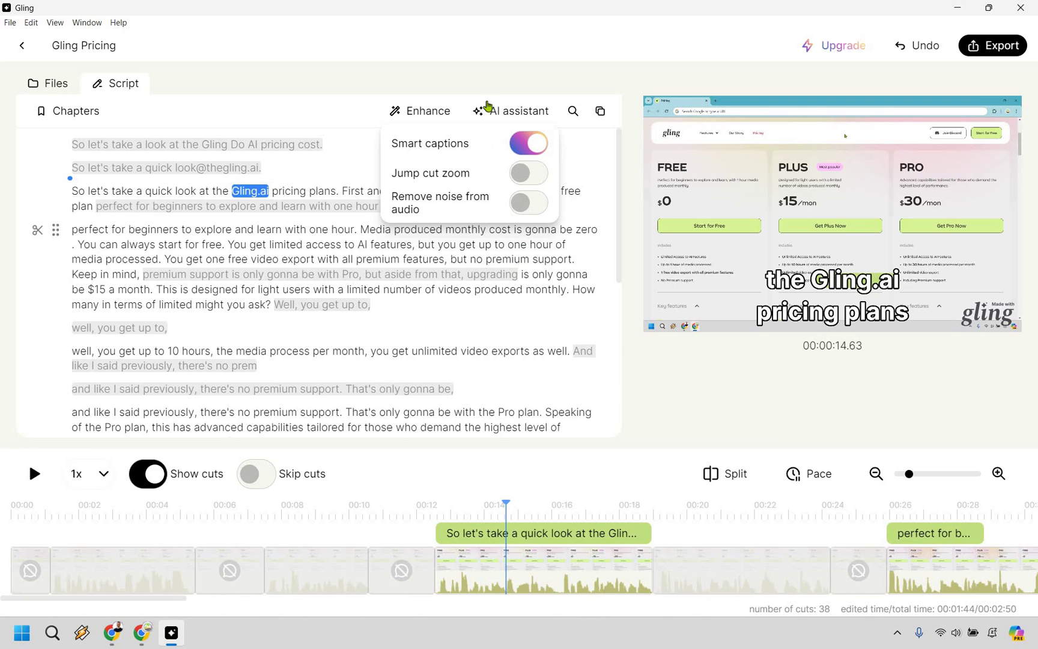
Review the Pace setting that would remove 14 pauses, then close it without applying
{"action": "mouse_move", "coordinate": [510, 110]}
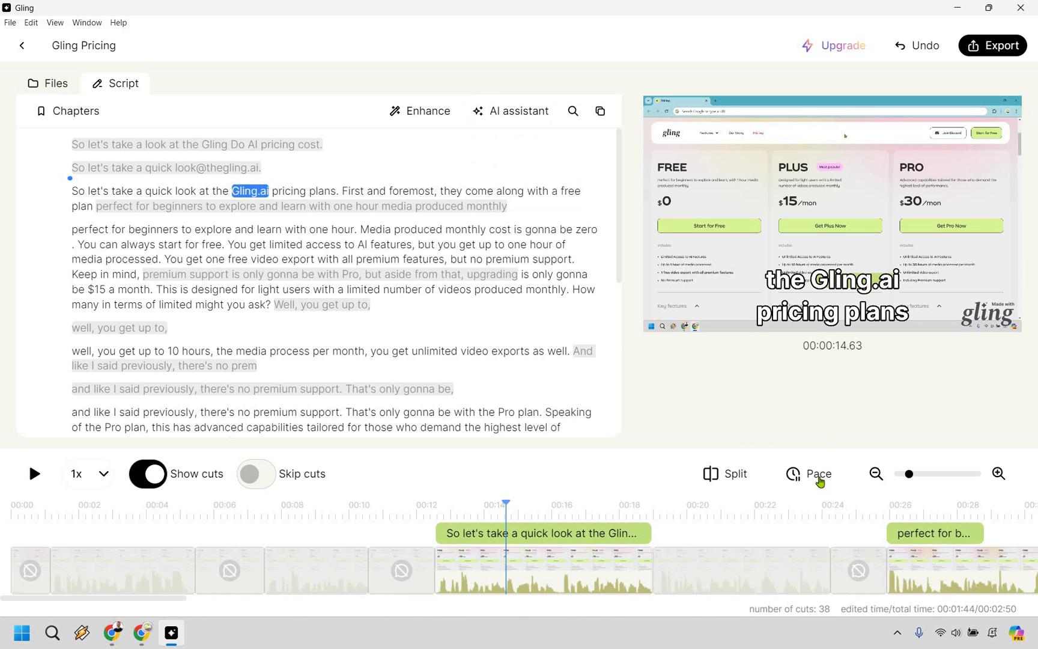
{"action": "left_click", "coordinate": [819, 477]}
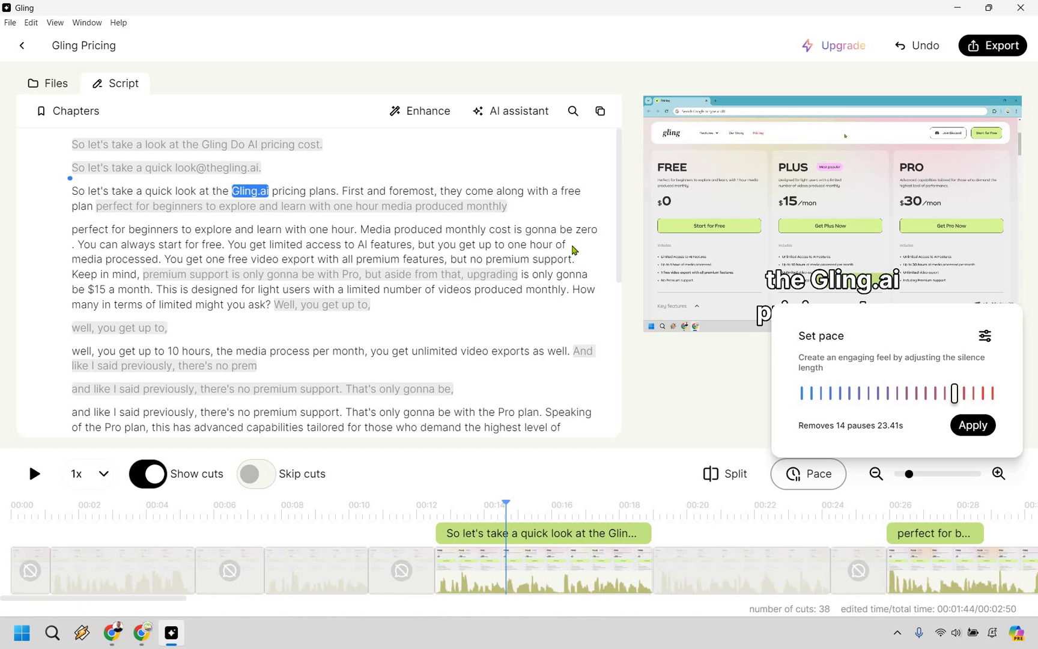
{"action": "key", "text": "Escape"}
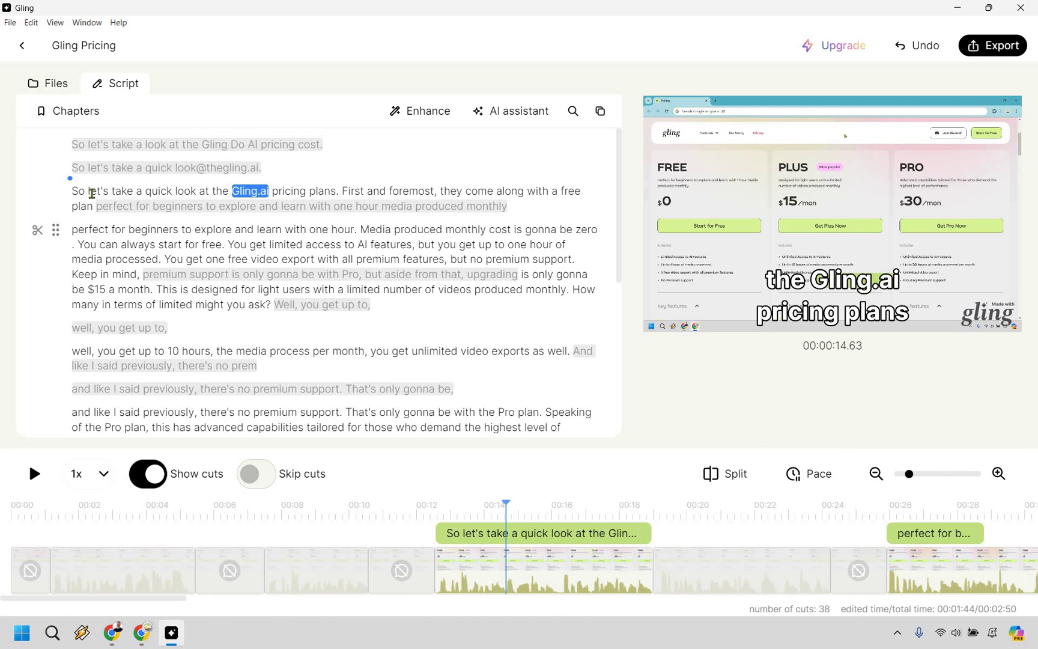
Play the opening sentence from 'So' to preview captions, stopping after 'pricing plans'
{"action": "left_click", "coordinate": [75, 191]}
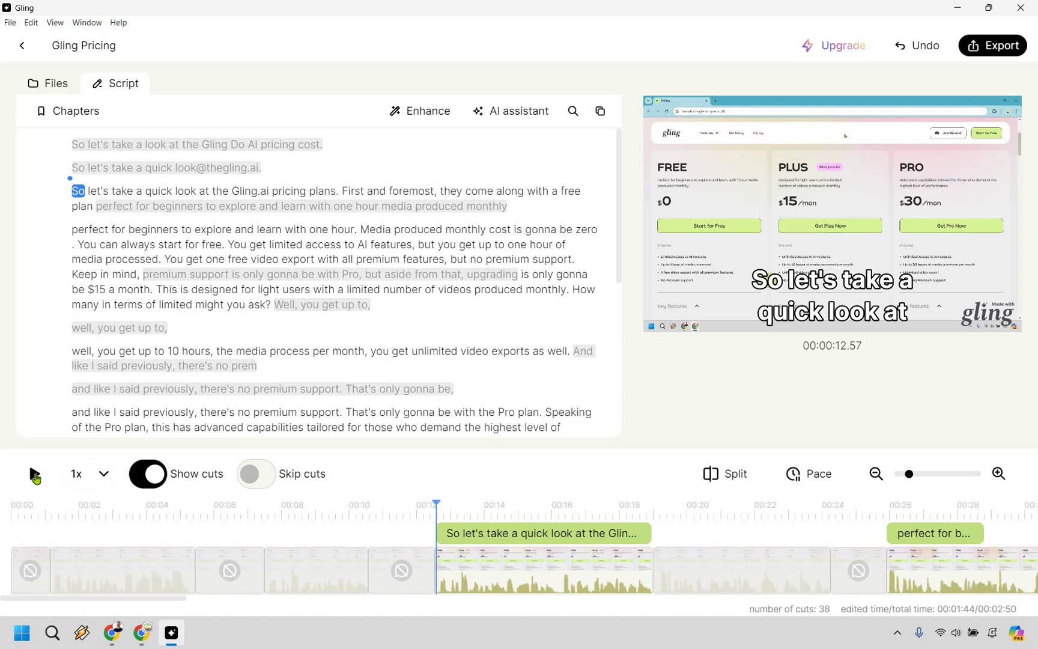
{"action": "left_click", "coordinate": [35, 477]}
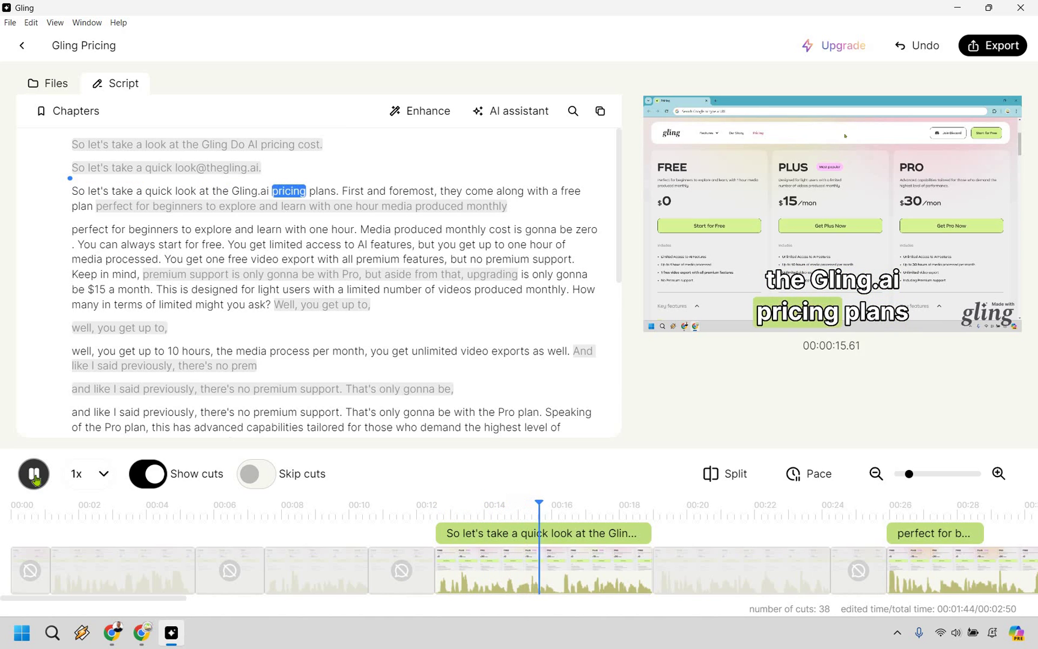
{"action": "left_click", "coordinate": [35, 476]}
{"action": "left_click", "coordinate": [35, 476]}
{"action": "key", "text": "space"}
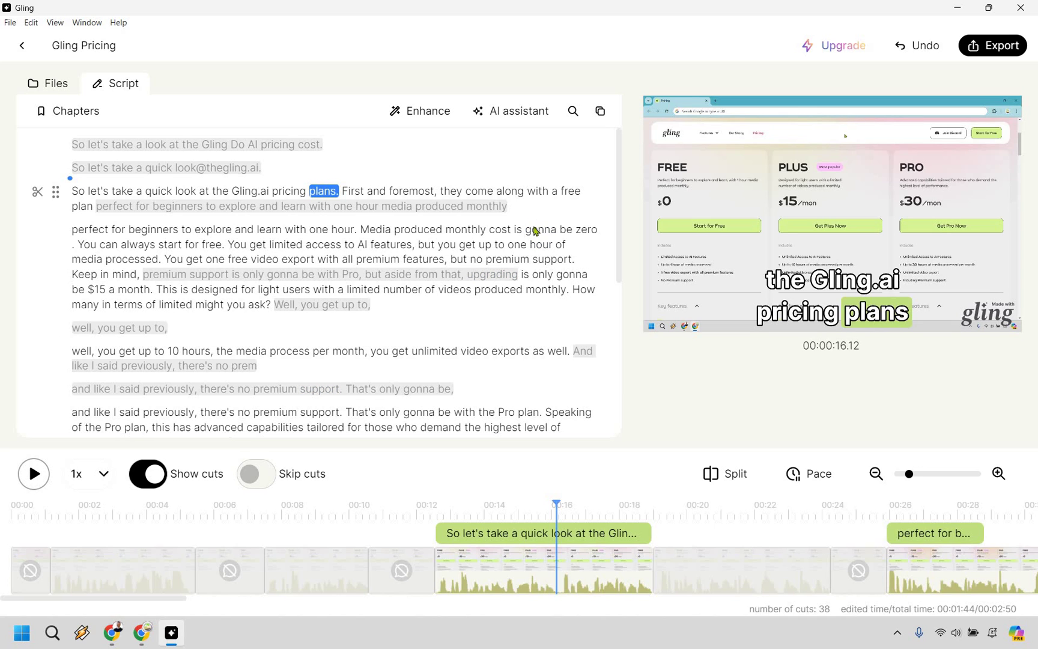
{"action": "scroll", "coordinate": [534, 226], "scroll_direction": "down", "scroll_amount": 10}
Cut the repeated phrase 'well, you get up to 10 hours', leaving 39 cuts at 00:01:42
{"action": "scroll", "coordinate": [464, 262], "scroll_direction": "down", "scroll_amount": 1}
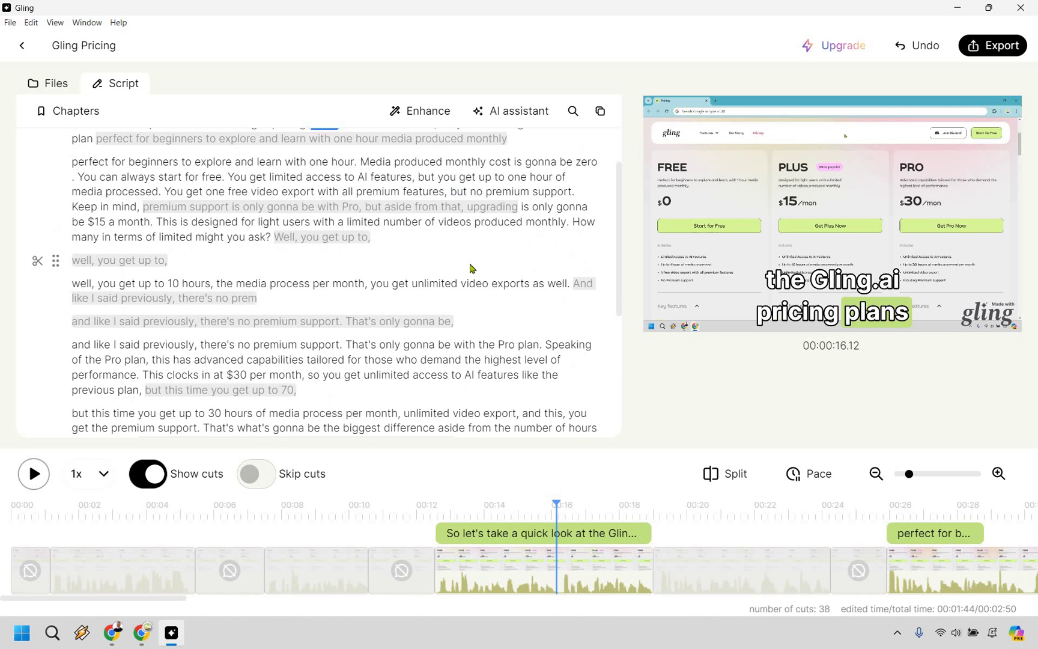
{"action": "scroll", "coordinate": [474, 277], "scroll_direction": "down", "scroll_amount": 2}
{"action": "scroll", "coordinate": [495, 303], "scroll_direction": "up", "scroll_amount": 3}
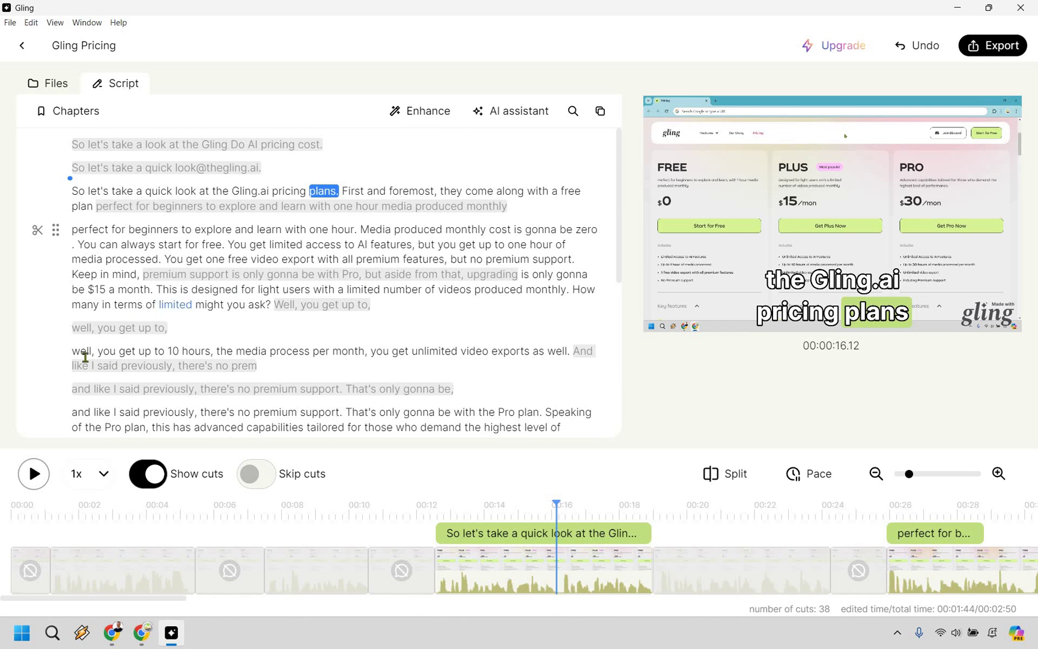
{"action": "left_click", "coordinate": [360, 412]}
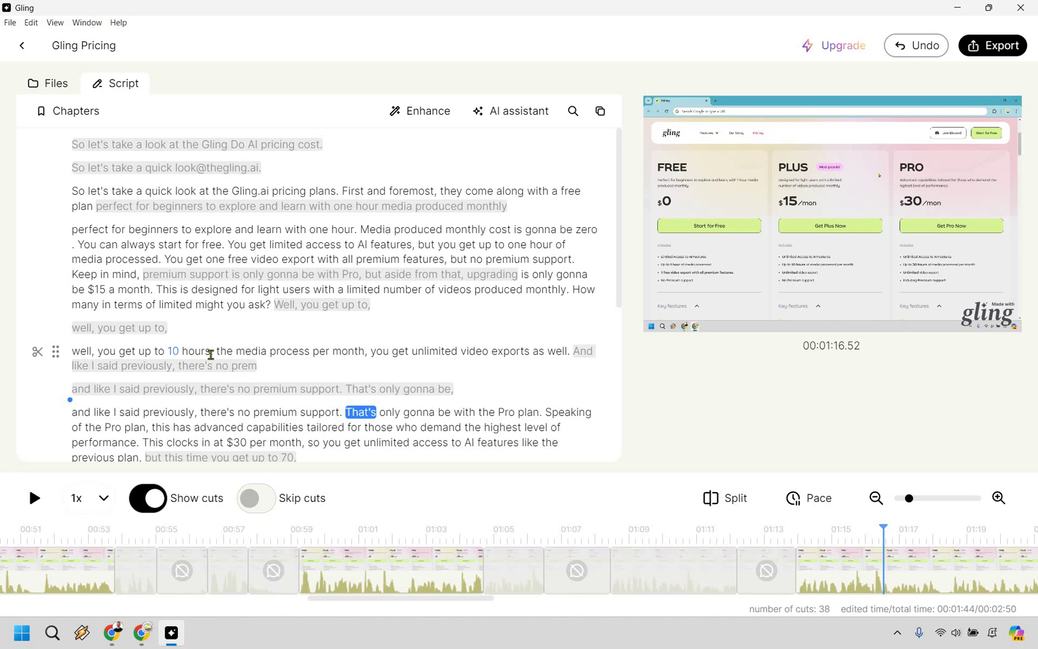
{"action": "left_click_drag", "start_coordinate": [211, 352], "coordinate": [73, 352]}
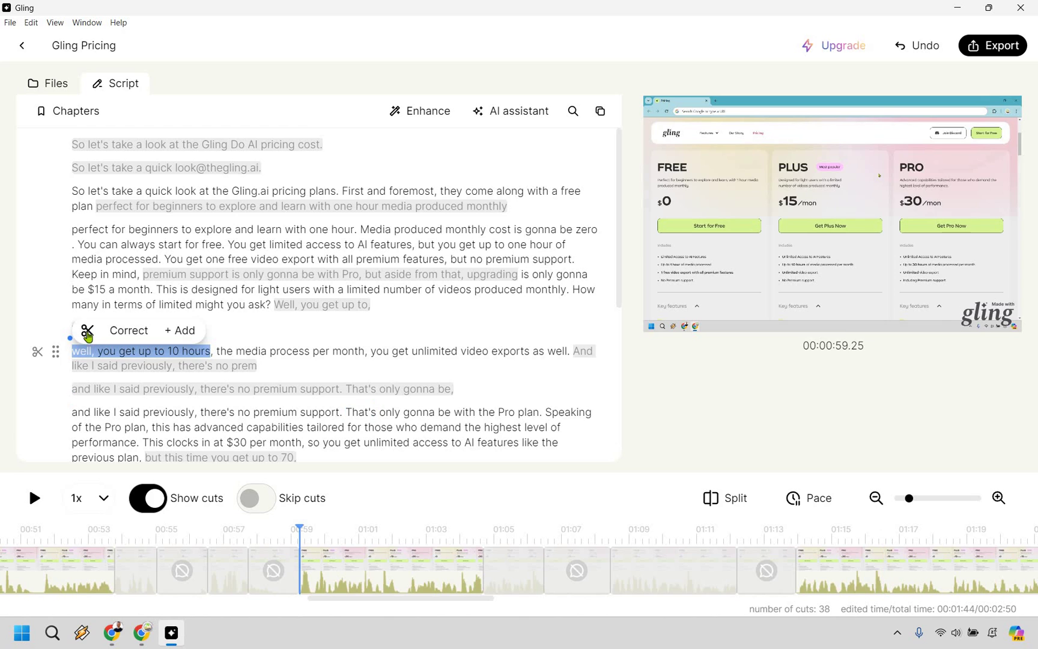
{"action": "left_click", "coordinate": [88, 332]}
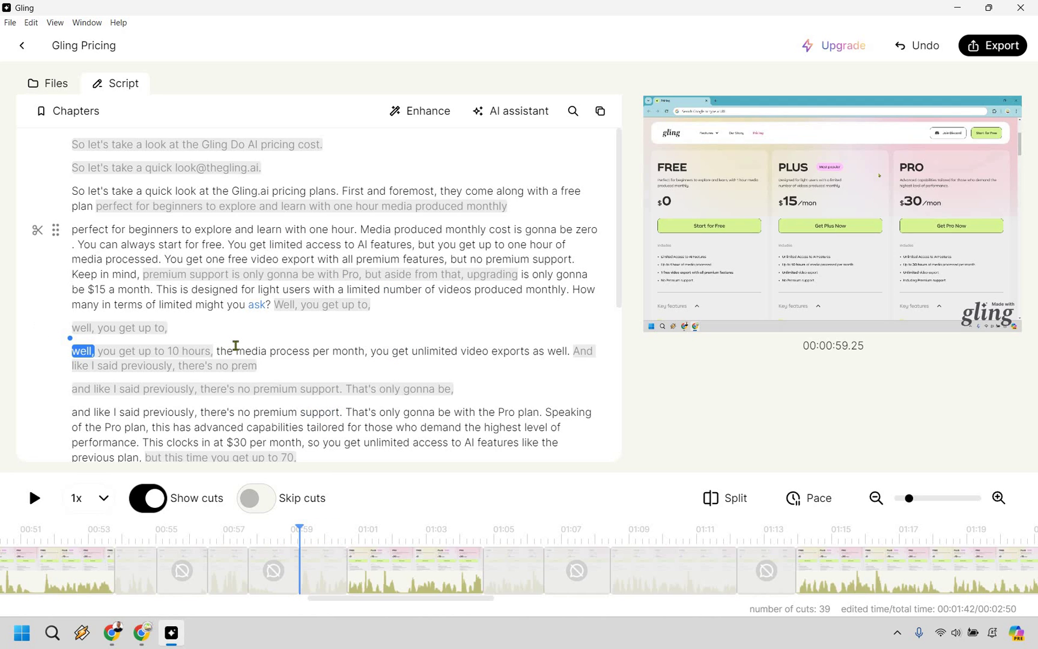
Undo the last cut to restore "you get up to 10 hours," returning the edit to 38 cuts and 00:01:44
{"action": "left_click", "coordinate": [922, 46]}
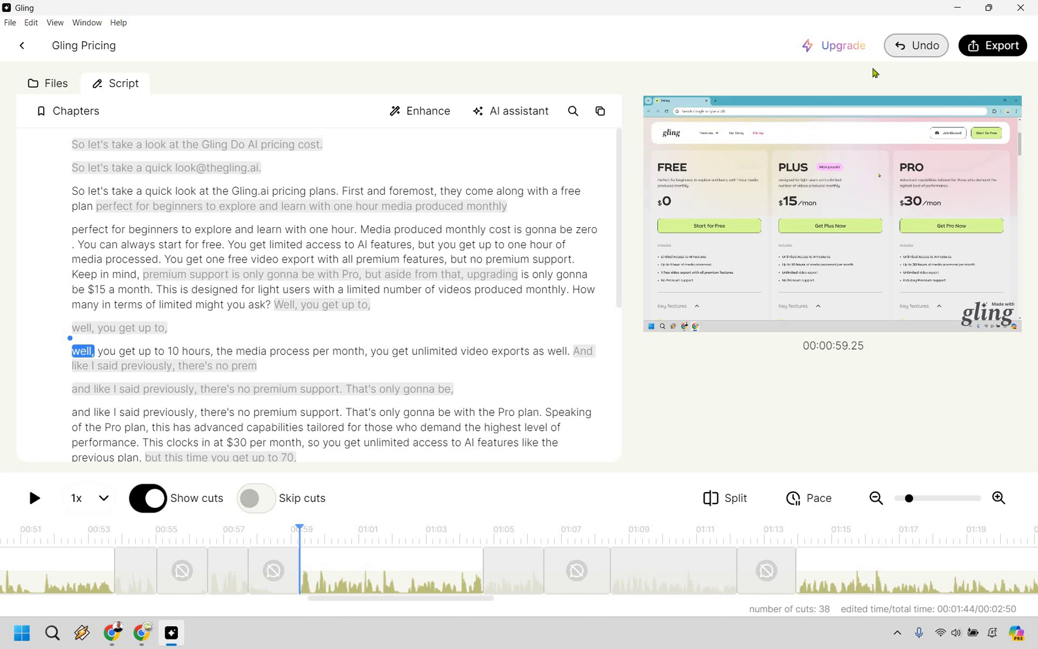